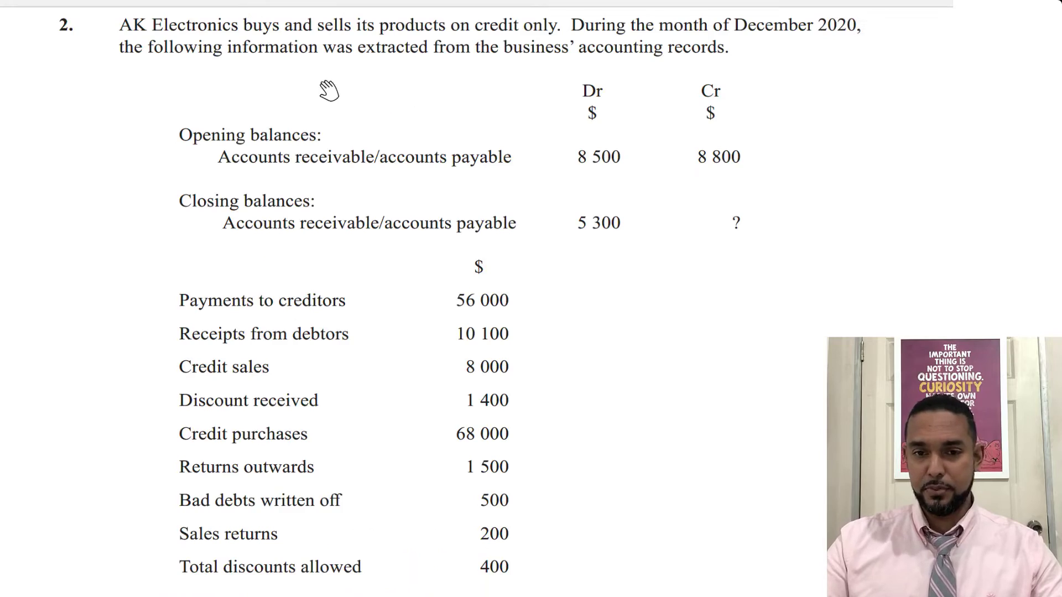
Step: Review question 2's opening sentence and opening balances rows in the PDF
scroll(104, 77, up, 1)
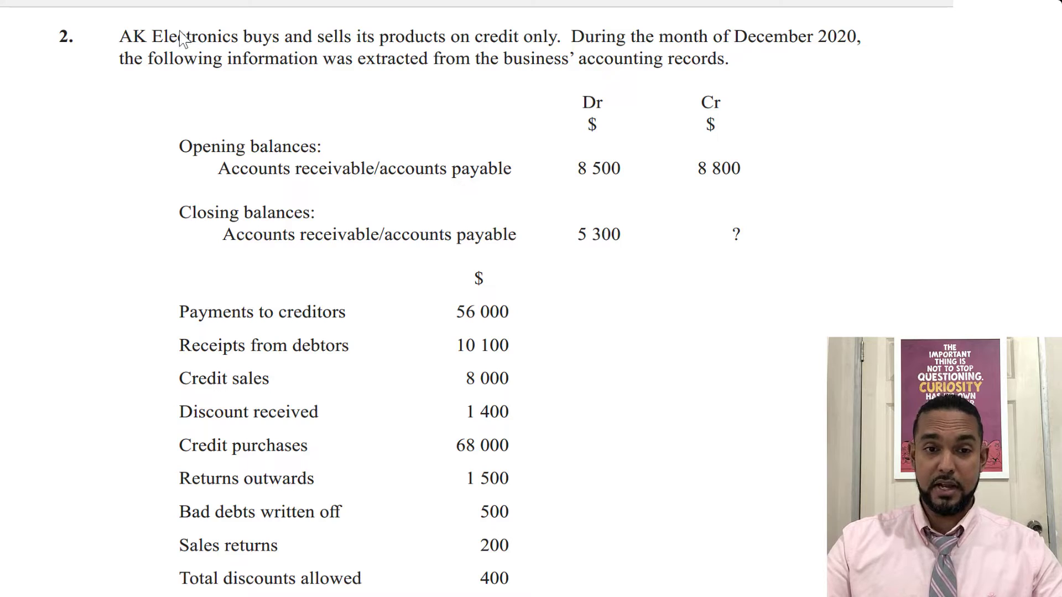
drag(109, 25, 899, 82)
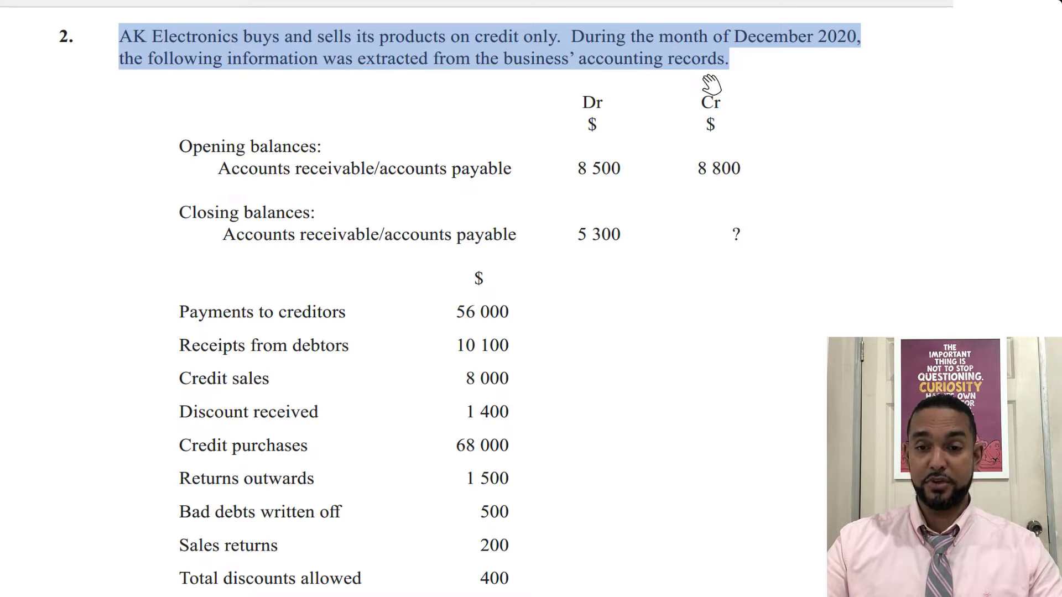
click(651, 63)
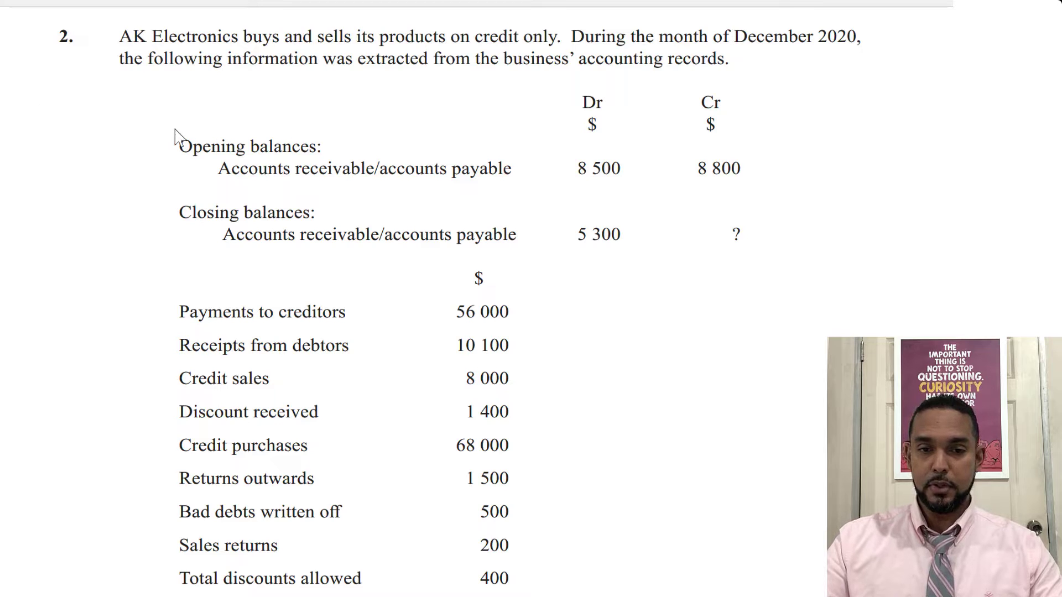
drag(175, 129, 711, 201)
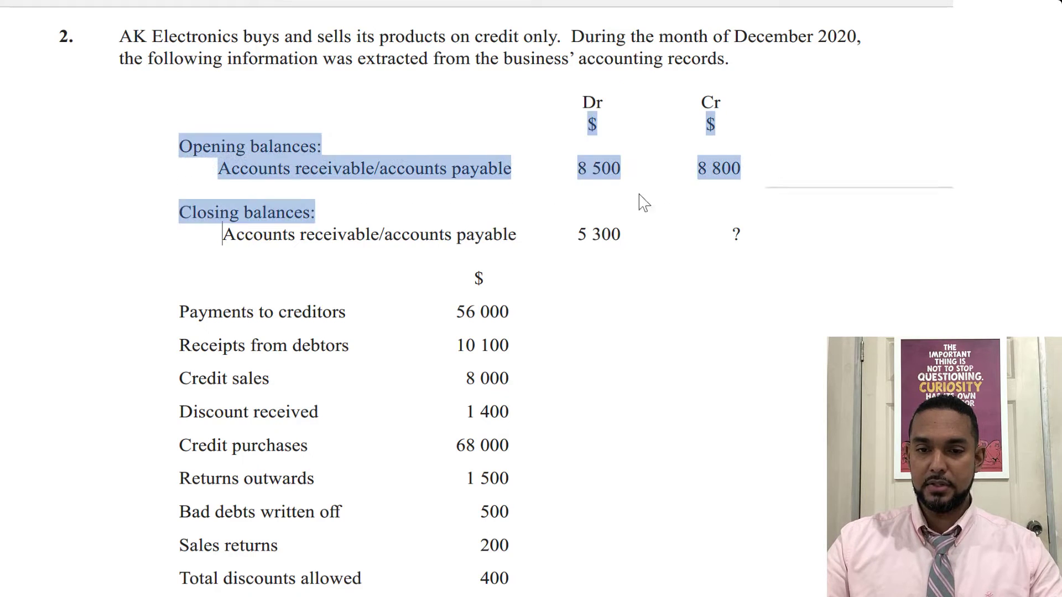
click(512, 189)
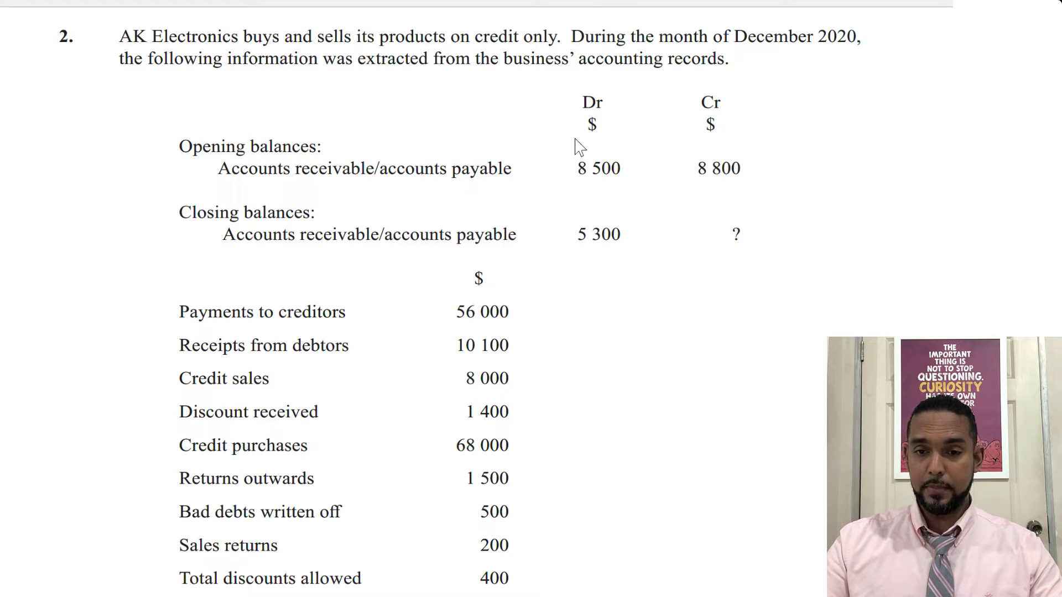
Step: Check the 8 500 and 8 800 opening balances and the 5 300 closing Dr figure
drag(572, 157, 623, 184)
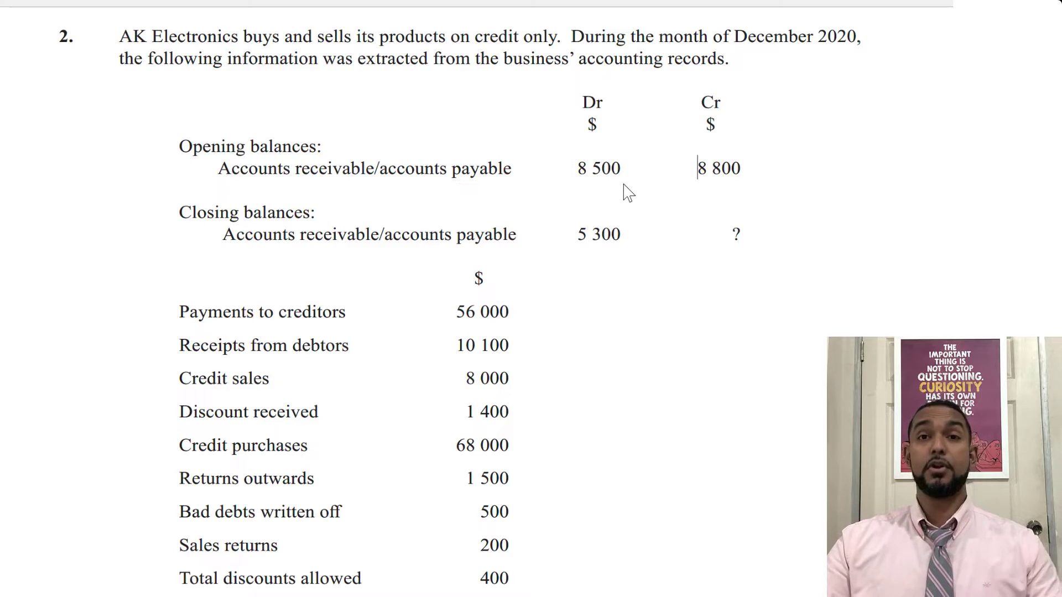
click(737, 199)
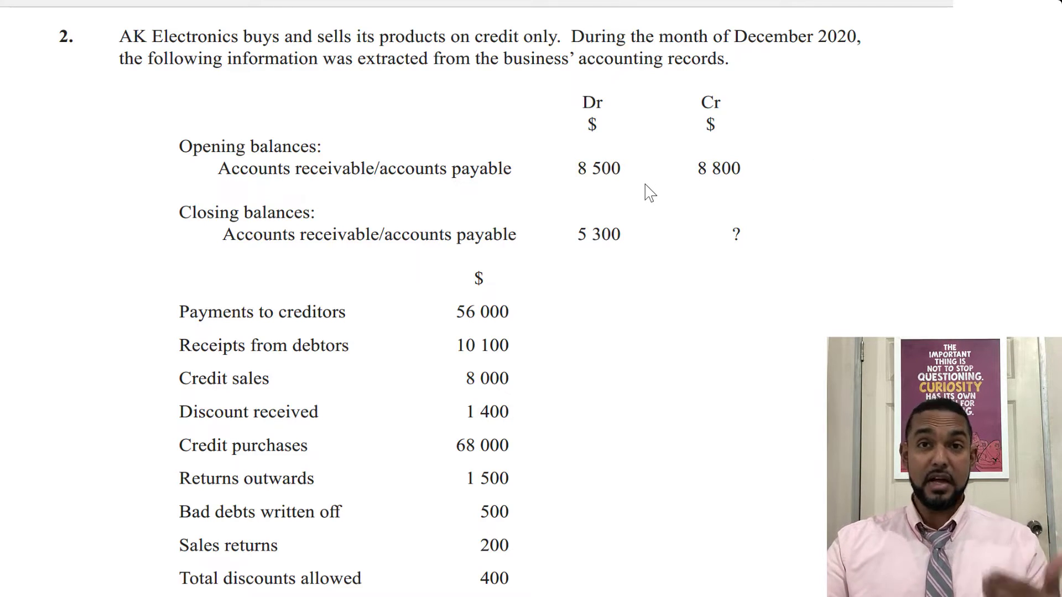
mouse_move(686, 156)
mouse_down()
mouse_move(730, 194)
mouse_move(768, 208)
mouse_up()
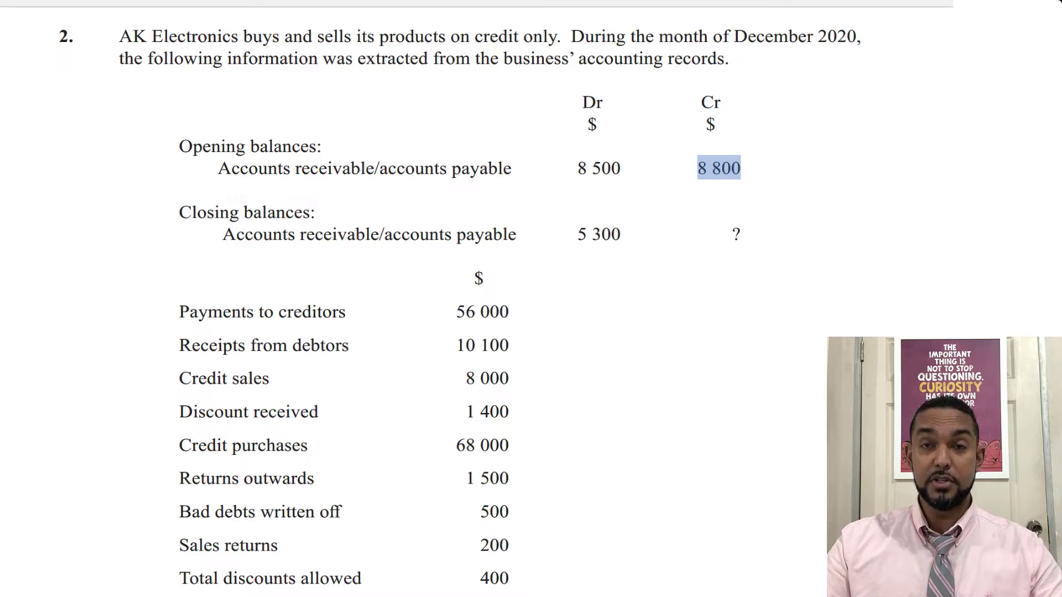
key(Escape)
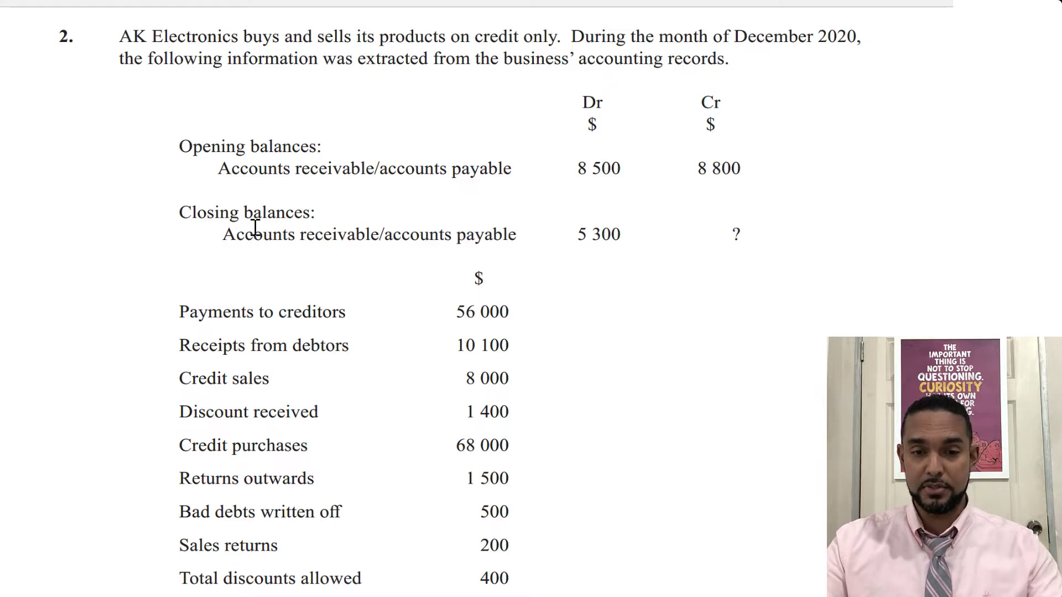
drag(156, 199, 642, 262)
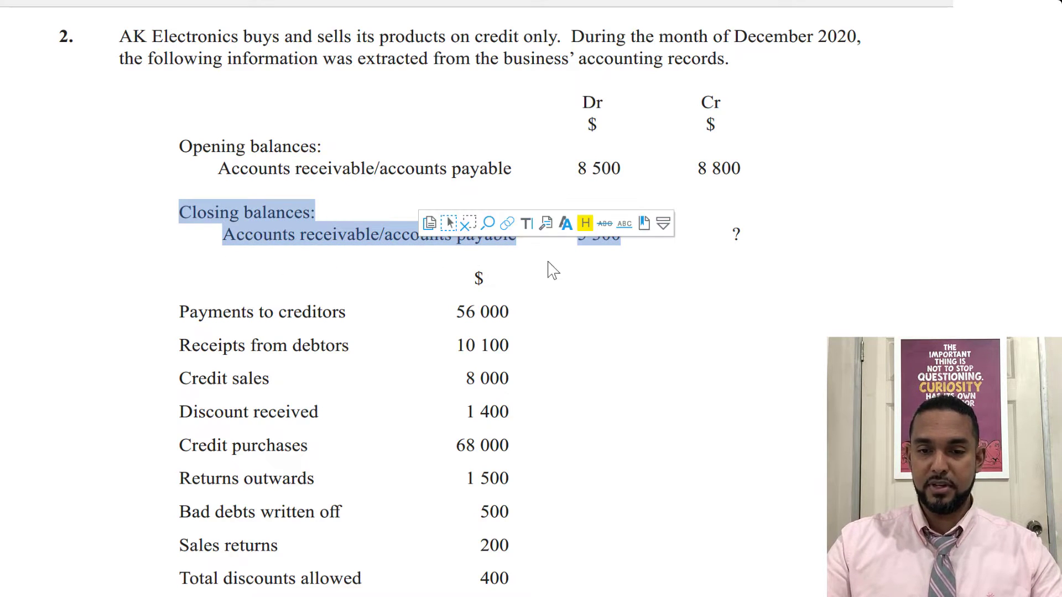
click(644, 279)
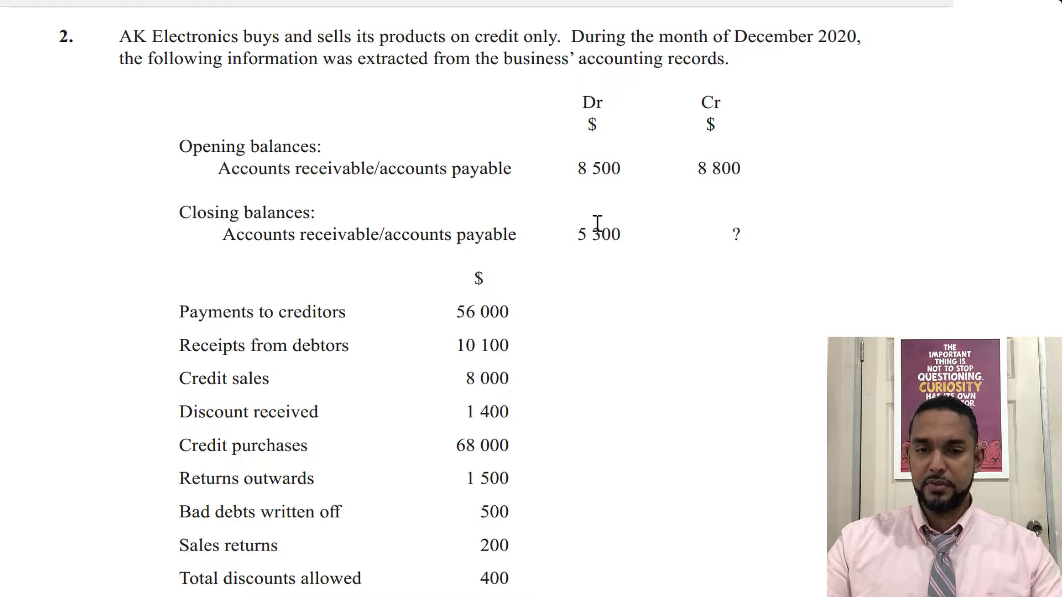
drag(558, 93, 650, 274)
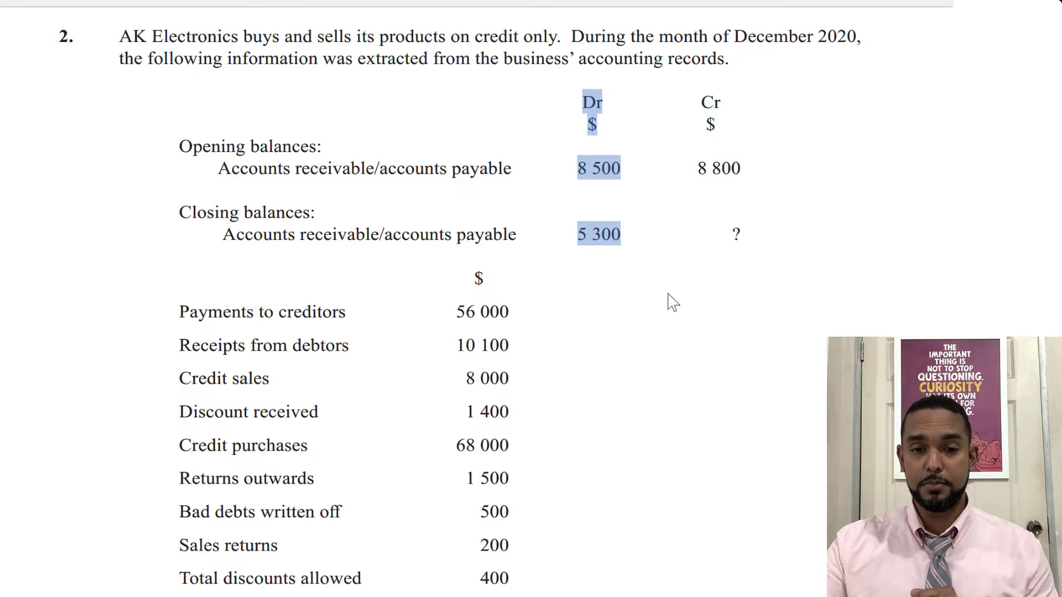
click(598, 260)
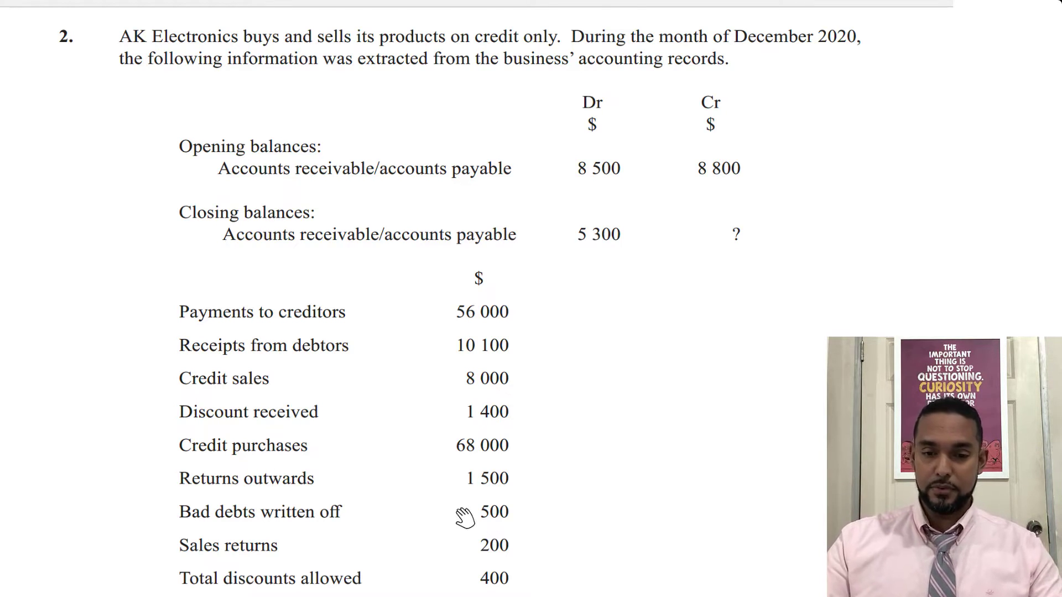
Step: Scroll past the transaction list down to the question (a)(i) line
scroll(451, 431, down, 1)
scroll(451, 426, down, 3)
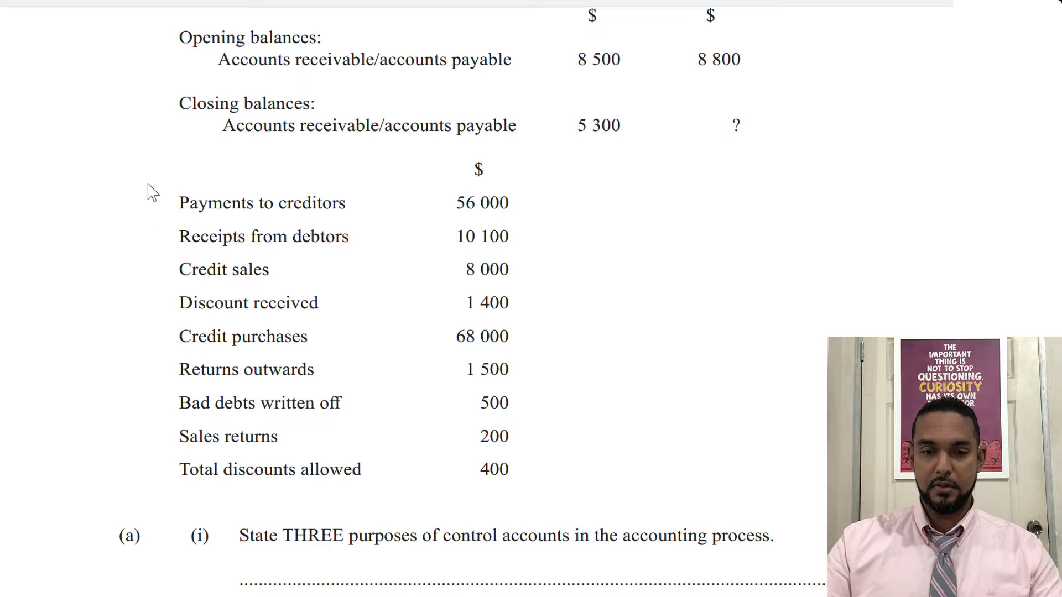
drag(150, 179, 534, 496)
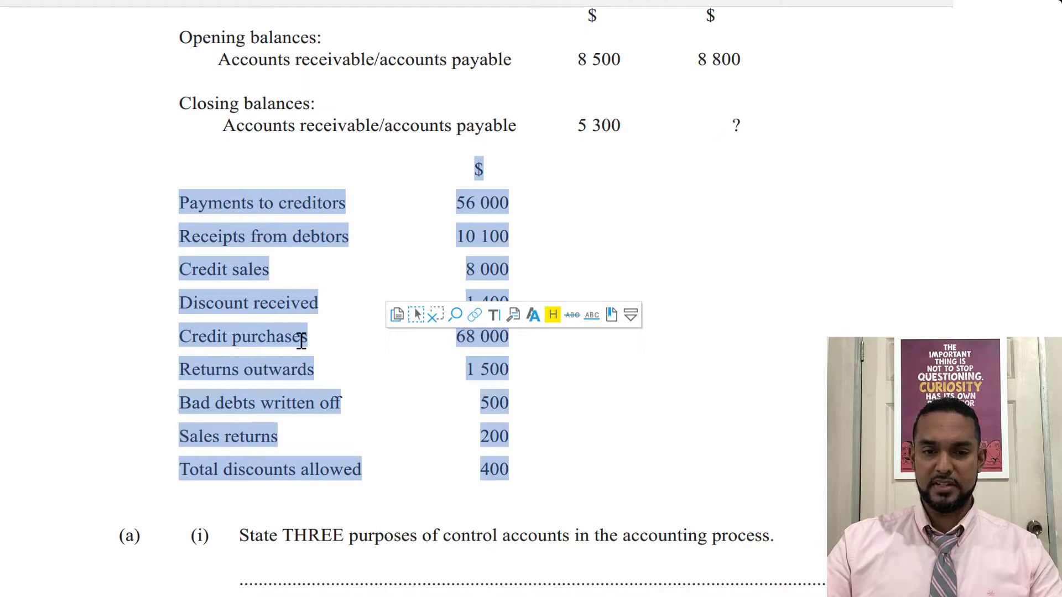
click(545, 316)
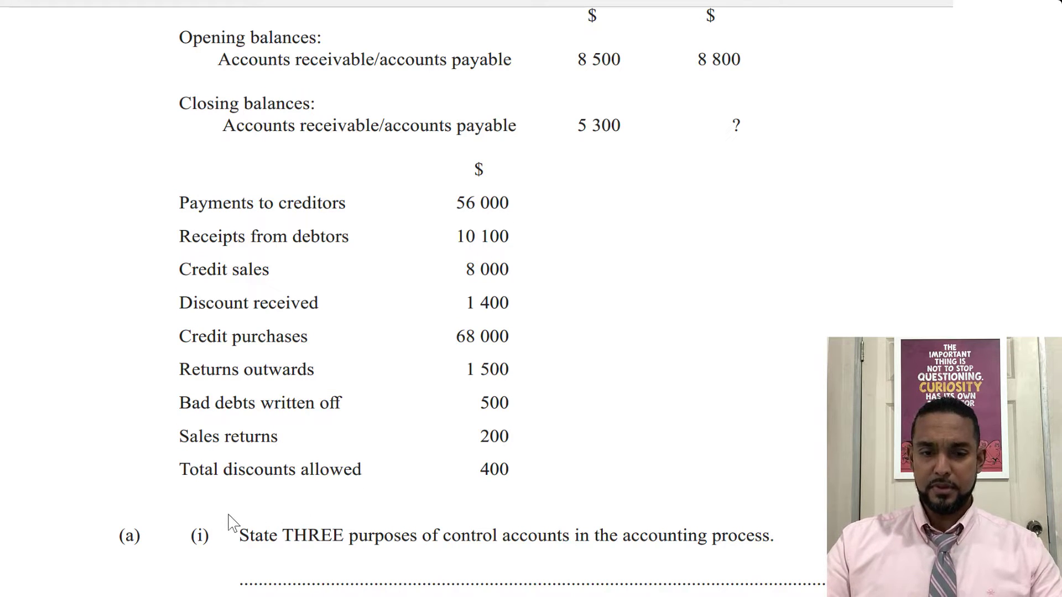
drag(227, 514, 788, 571)
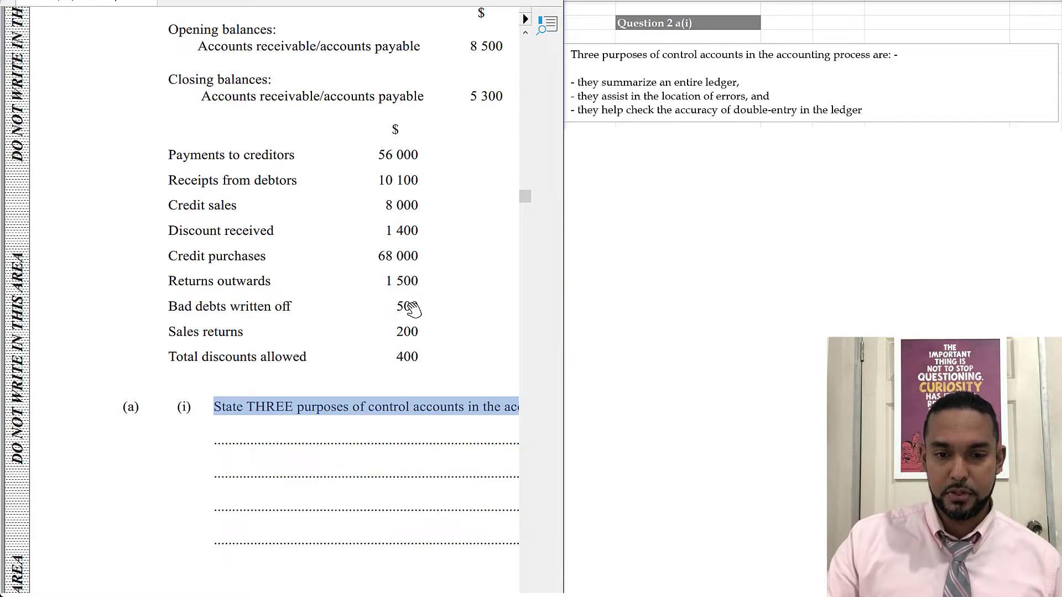
Step: Return the PDF to the opening balances and show Excel's empty Question 2 a(ii) Accounts payable table
drag(398, 306, 298, 339)
scroll(297, 339, down, 1)
click(346, 386)
scroll(331, 215, down, 2)
scroll(332, 214, down, 20)
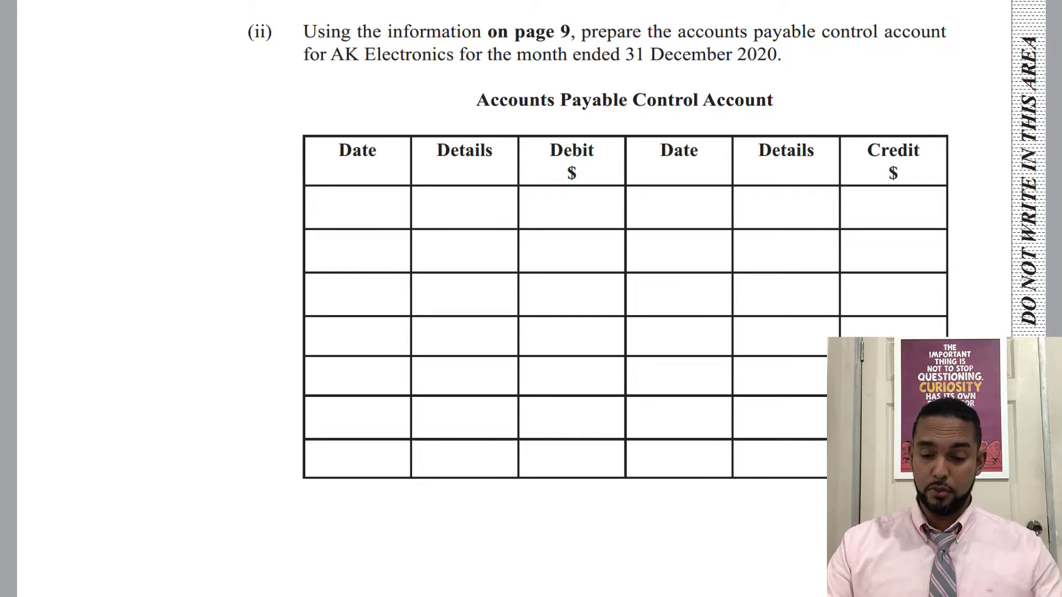
scroll(537, 442, up, 3)
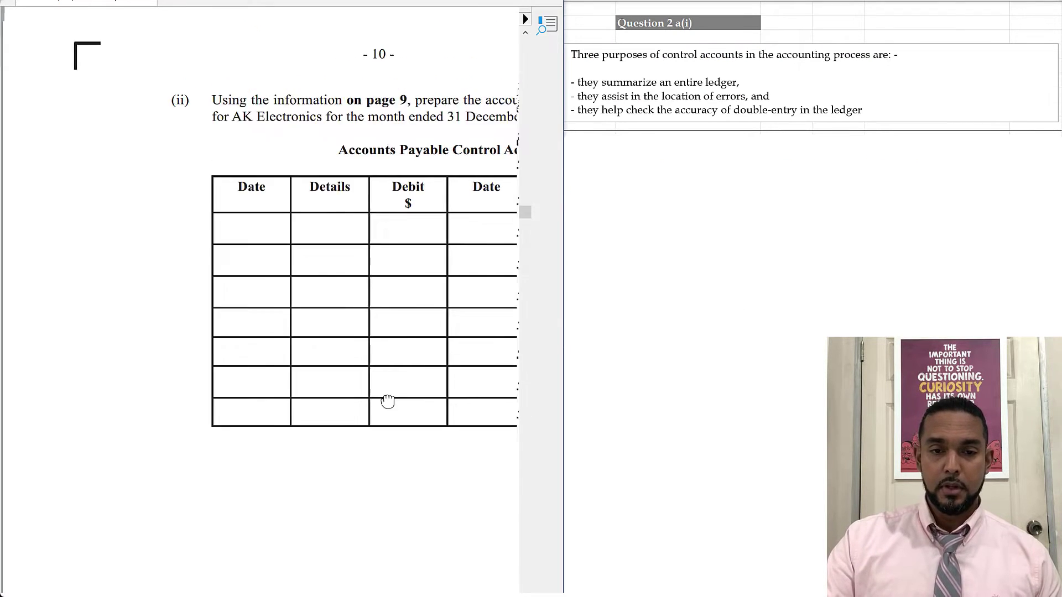
scroll(332, 190, up, 10)
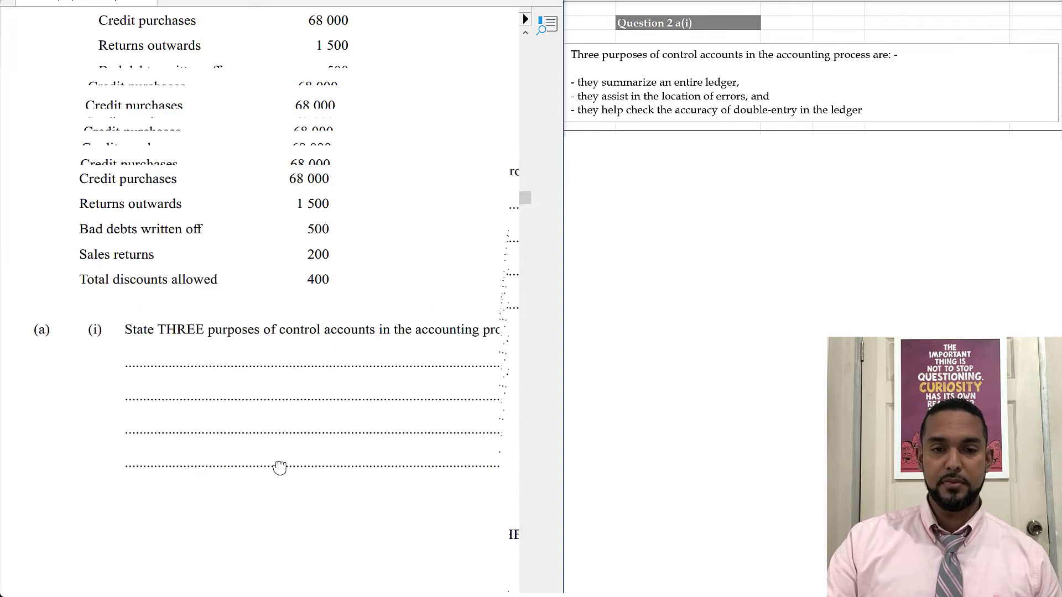
drag(356, 199, 327, 272)
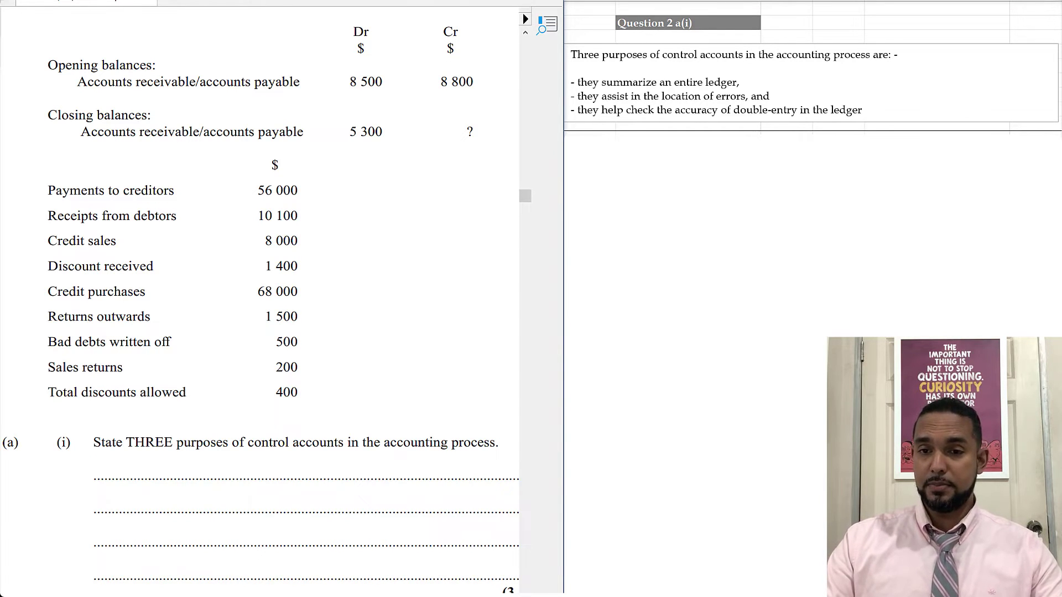
scroll(1049, 158, down, 3)
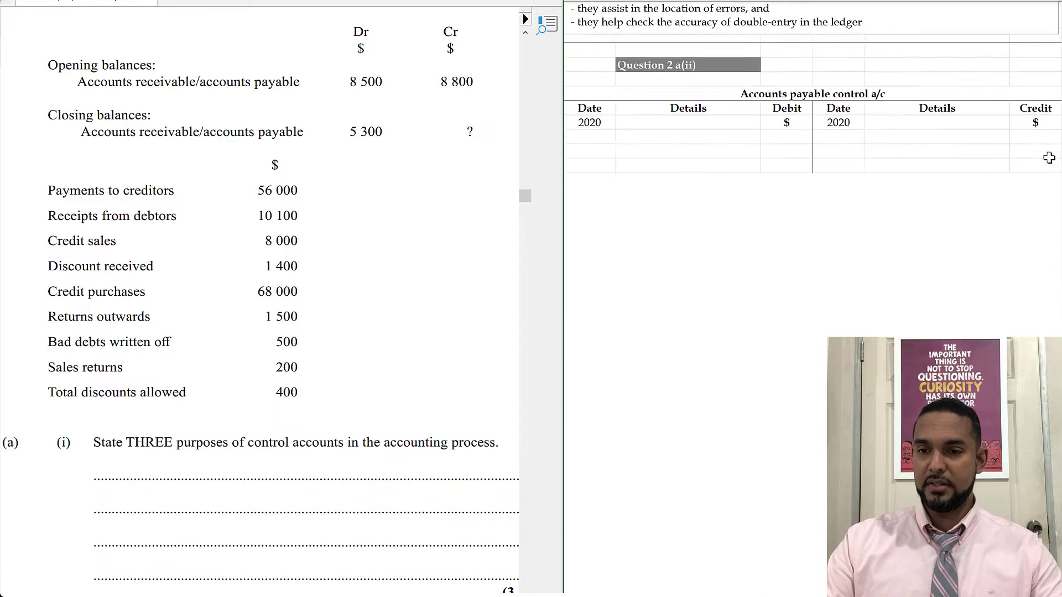
Step: Enter Balance b/d 8,800 as a credit and Payments to creditors 56,000 as a debit
scroll(1049, 158, down, 1)
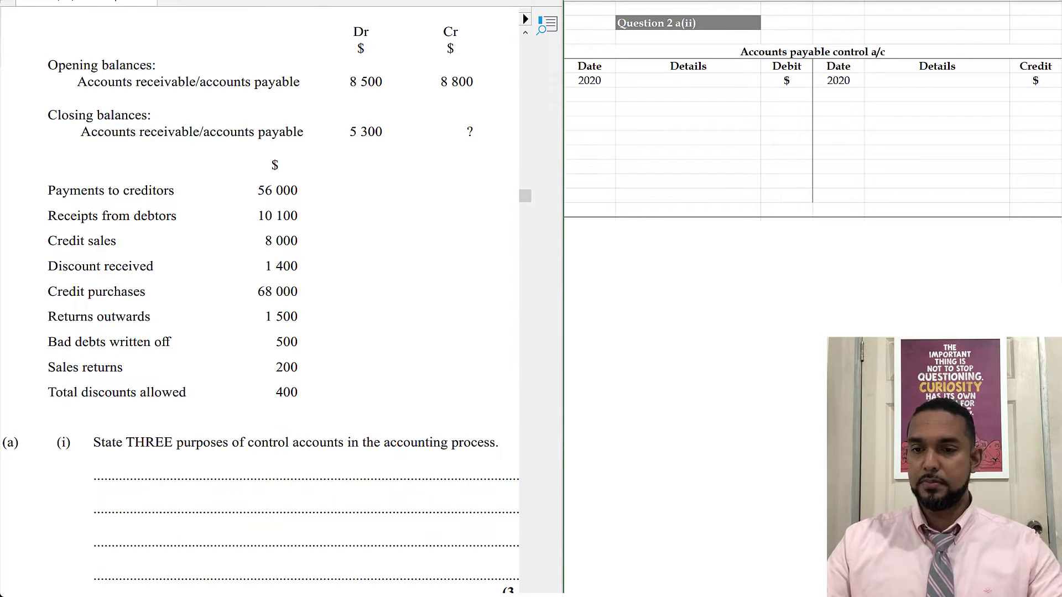
text(01-Dec	Balance b/d	8,800)
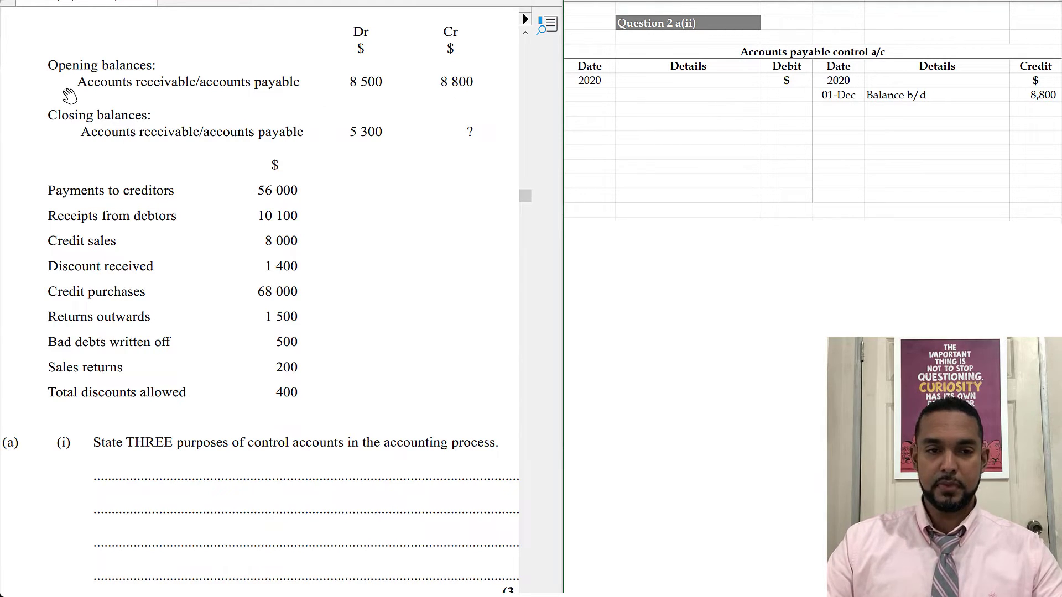
click(14, 75)
drag(34, 182, 310, 204)
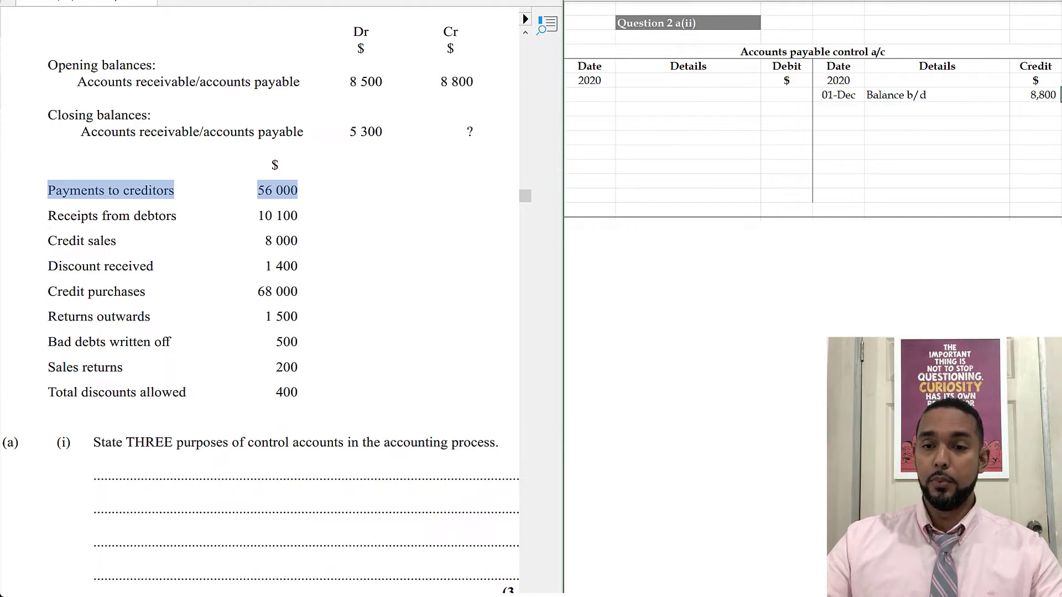
key(ctrl+z)
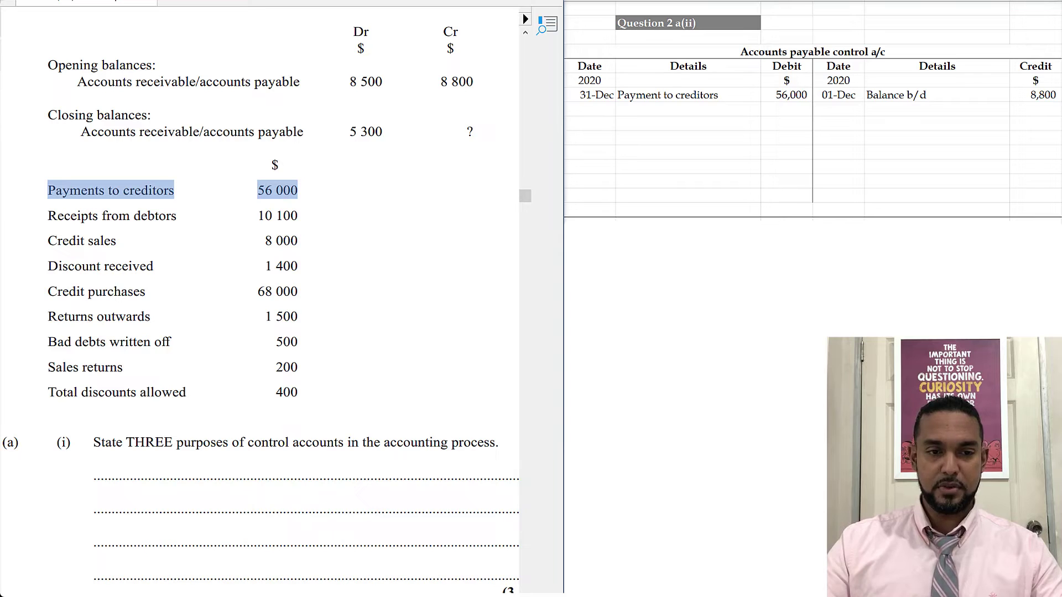
click(1, 61)
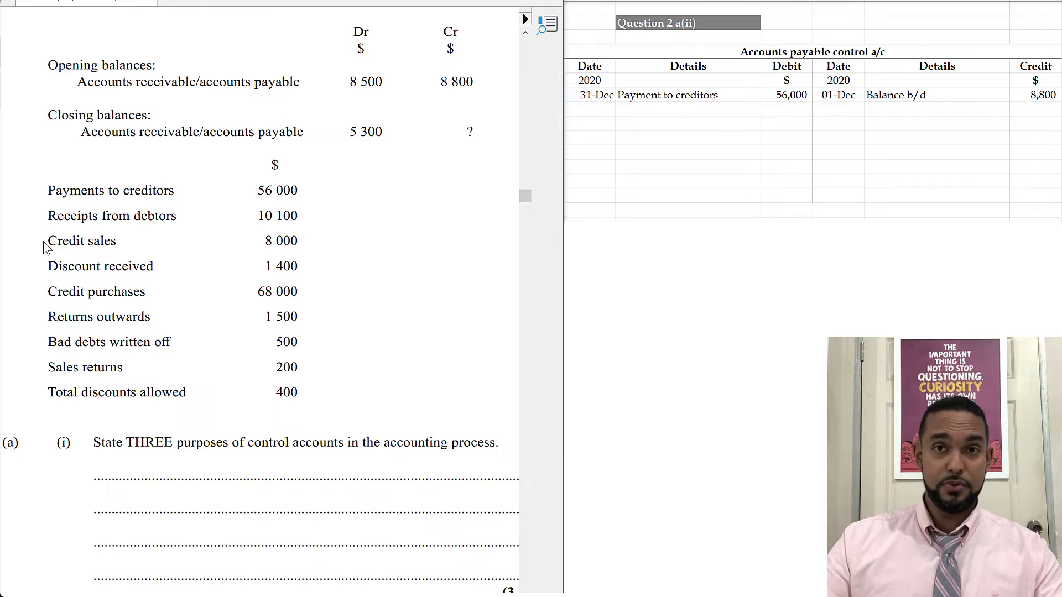
Step: Debit Discount received 1,400 and Returns outwards 1,500, and credit Purchases 68,000
drag(32, 251, 314, 334)
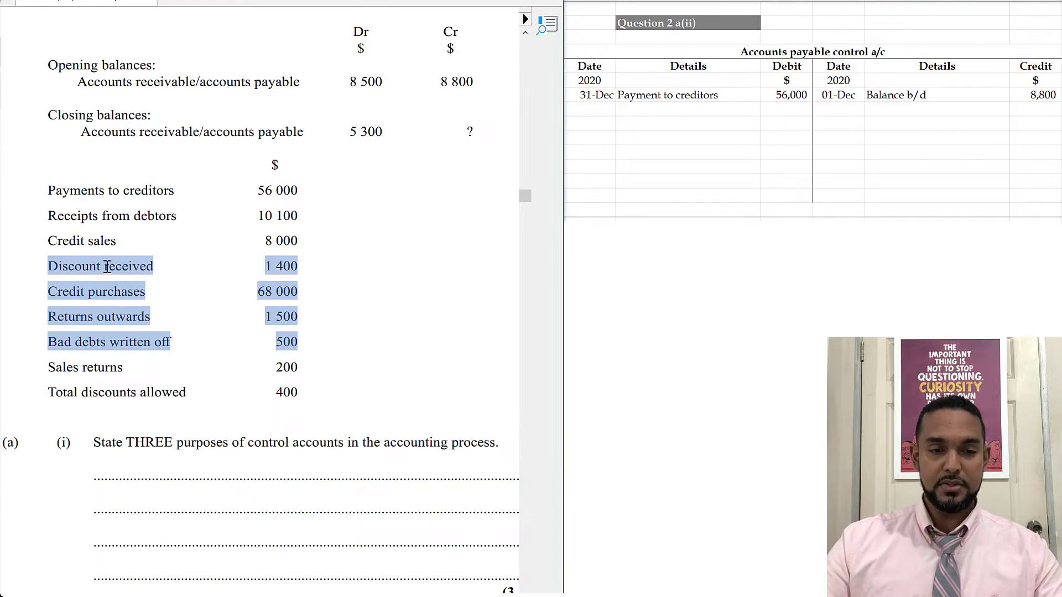
click(30, 267)
drag(33, 264, 307, 320)
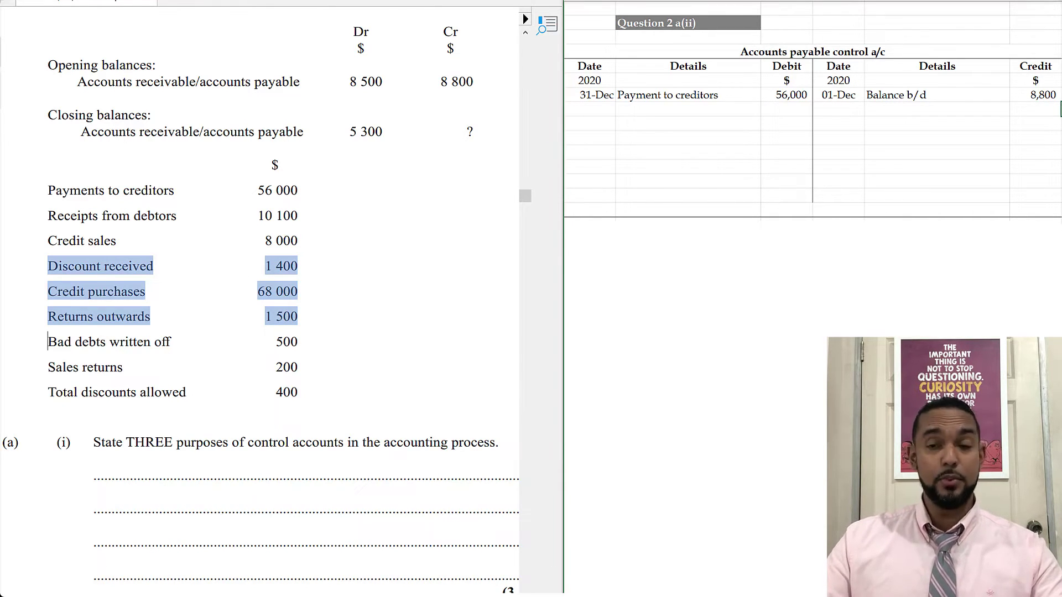
text(Discount received	1,400)
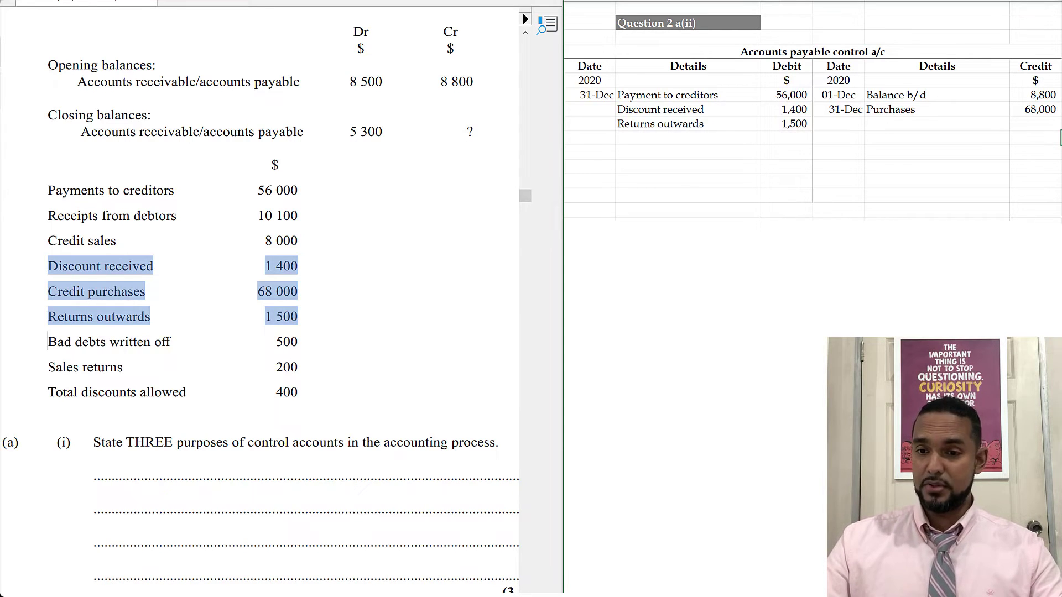
Step: Carry down 17,900, total both sides at 76,800, and bring down 17,900 as a credit
text(Balance c/d	17,900)
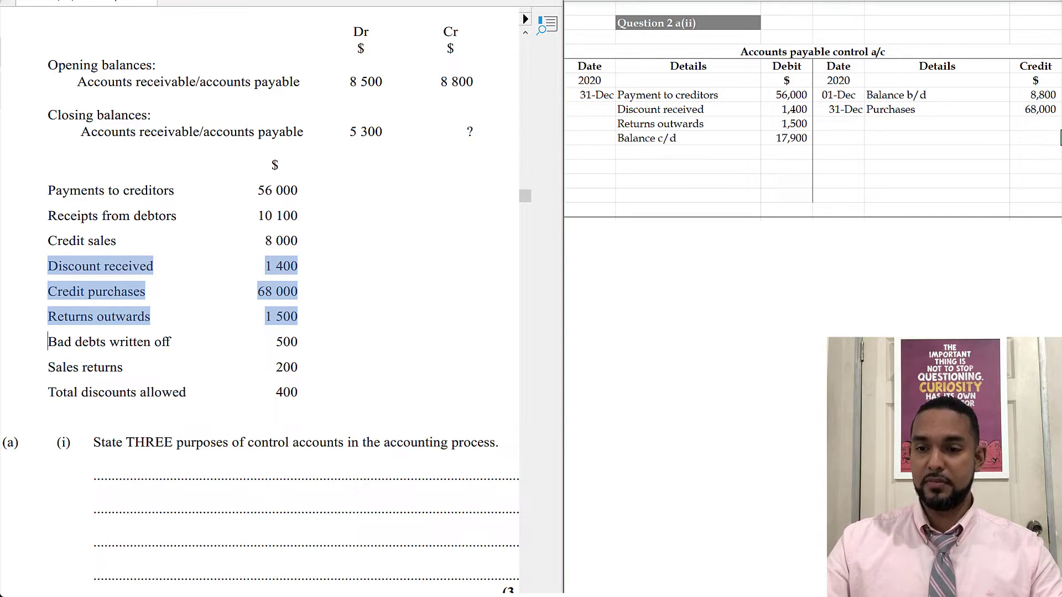
text(76,800)
text(76,800)
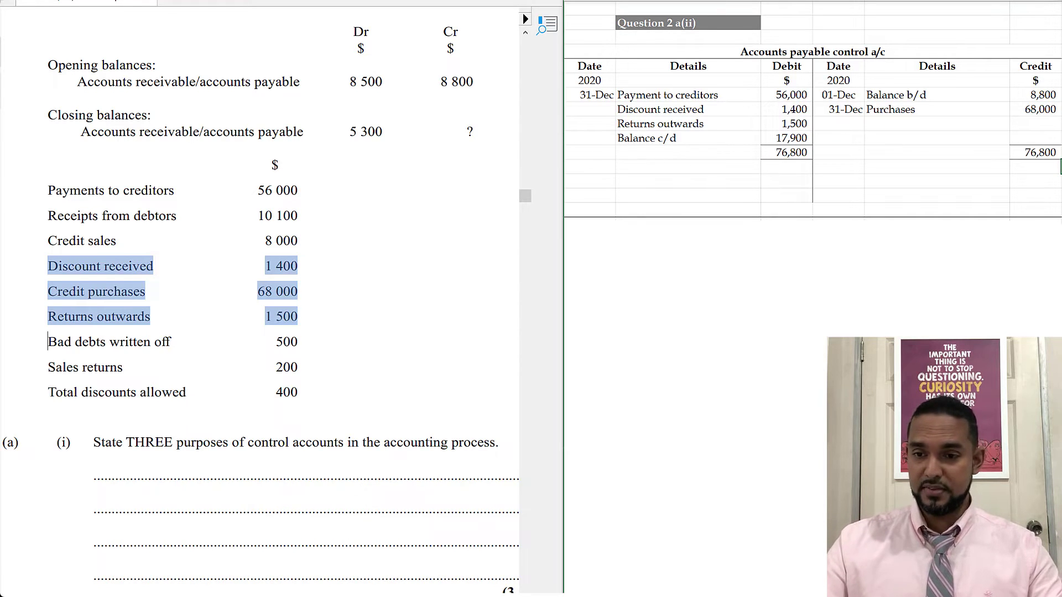
text(Balance b/d	17,900)
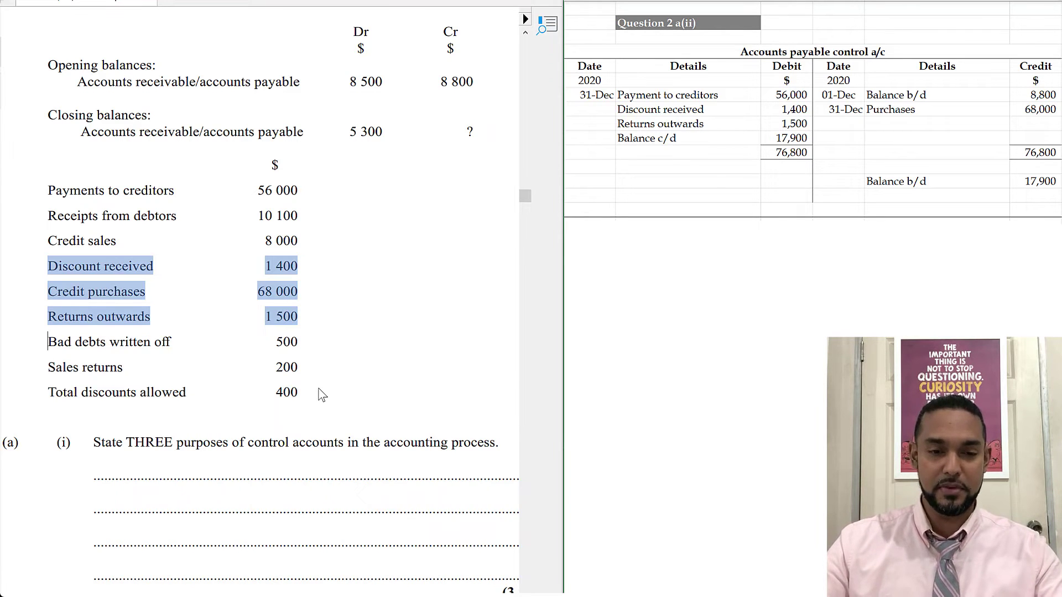
scroll(322, 395, down, 20)
scroll(322, 394, down, 12)
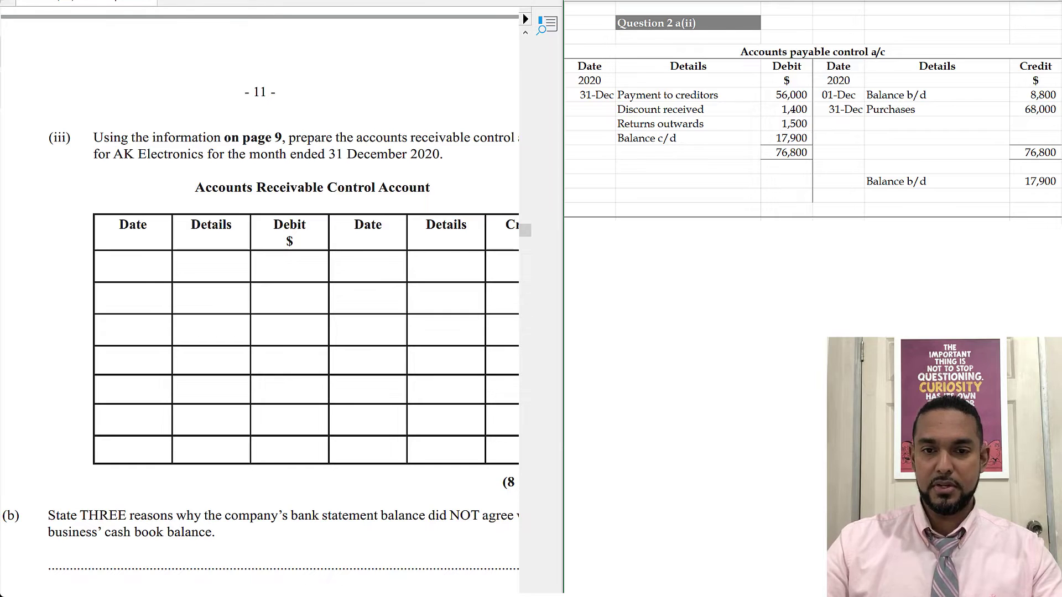
Step: Snap the question paper back to the left half and return to page 9's data list
key(super+Up)
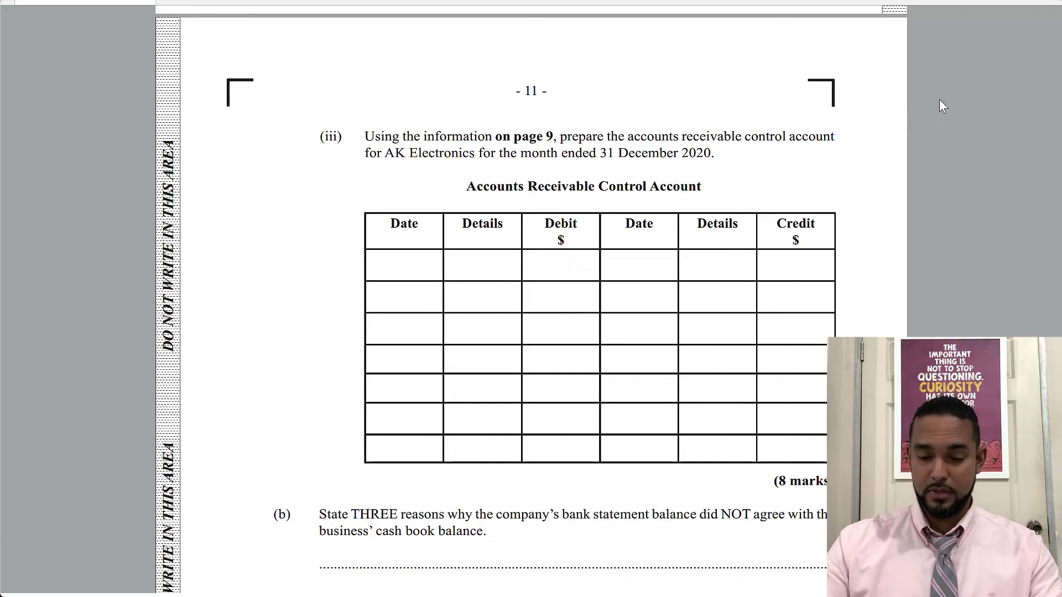
key(super+Left)
scroll(319, 187, up, 5)
scroll(320, 188, up, 15)
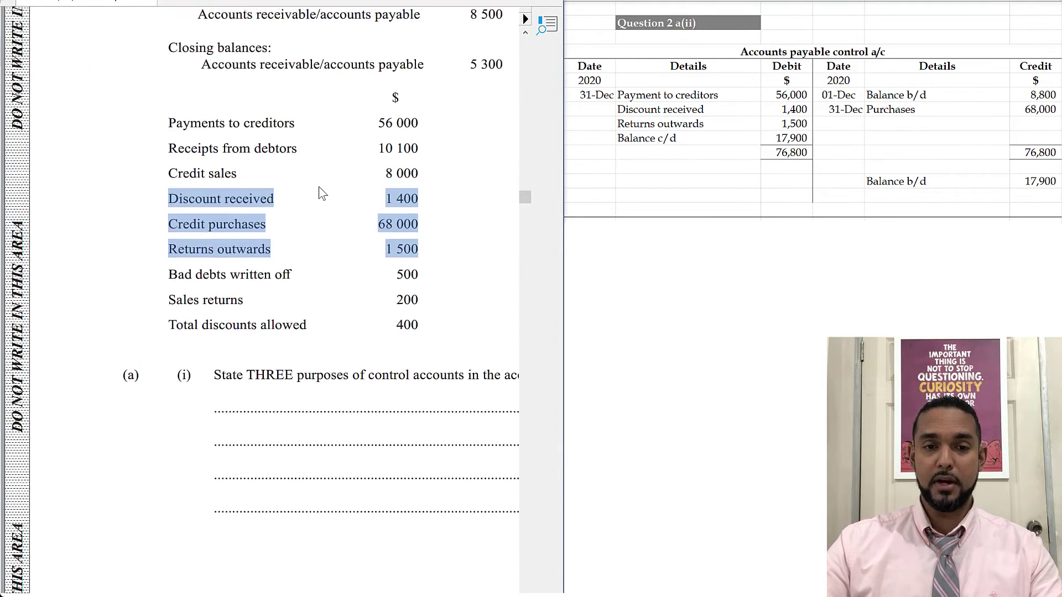
scroll(319, 192, up, 2)
Step: Review the Dr opening and closing balances and the unknown closing credit balance
drag(293, 209, 242, 176)
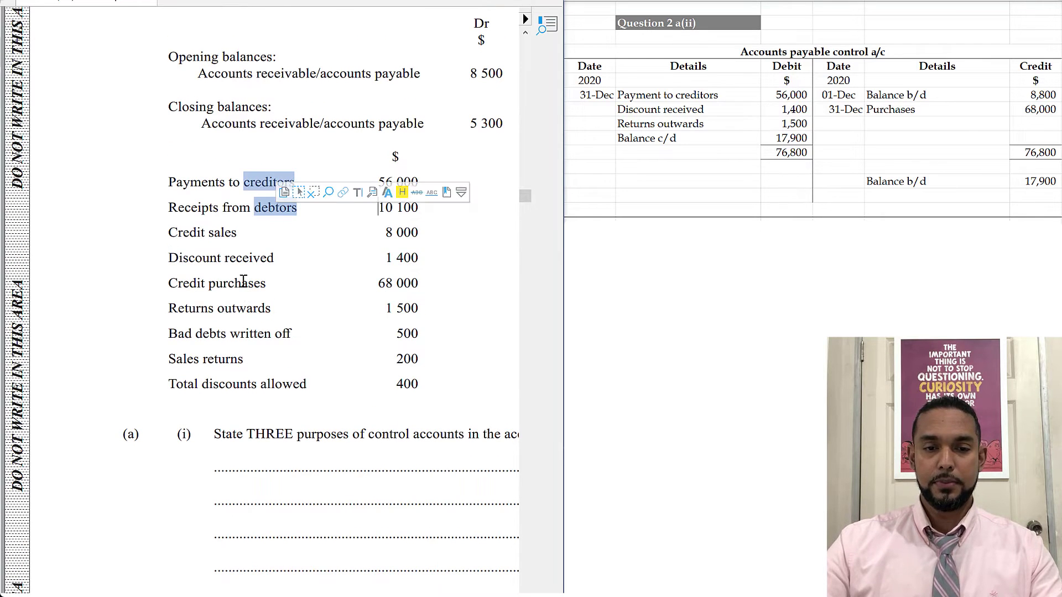
click(232, 183)
drag(318, 187, 206, 180)
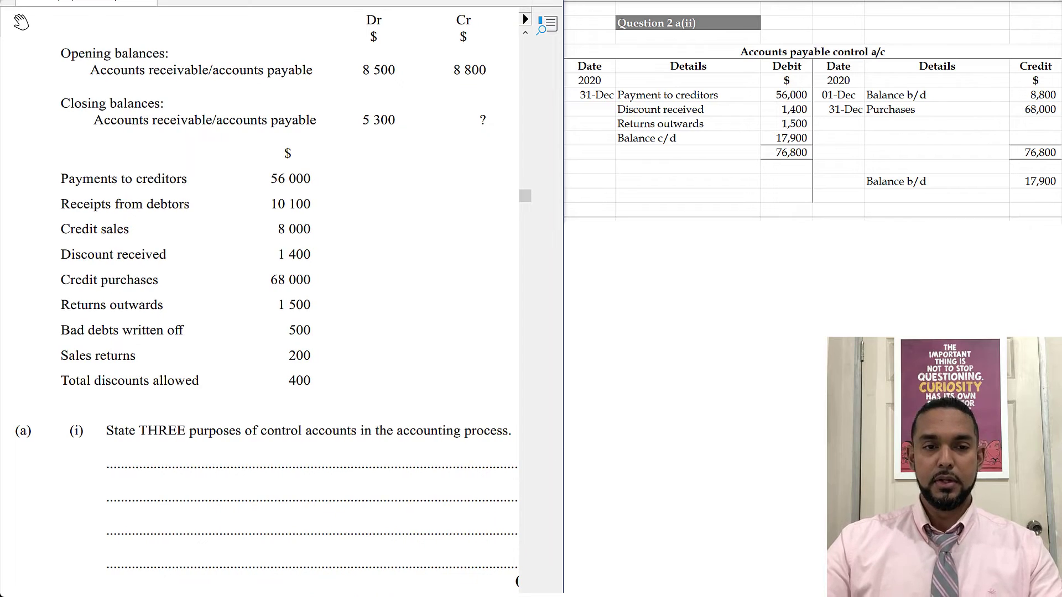
drag(353, 11, 414, 167)
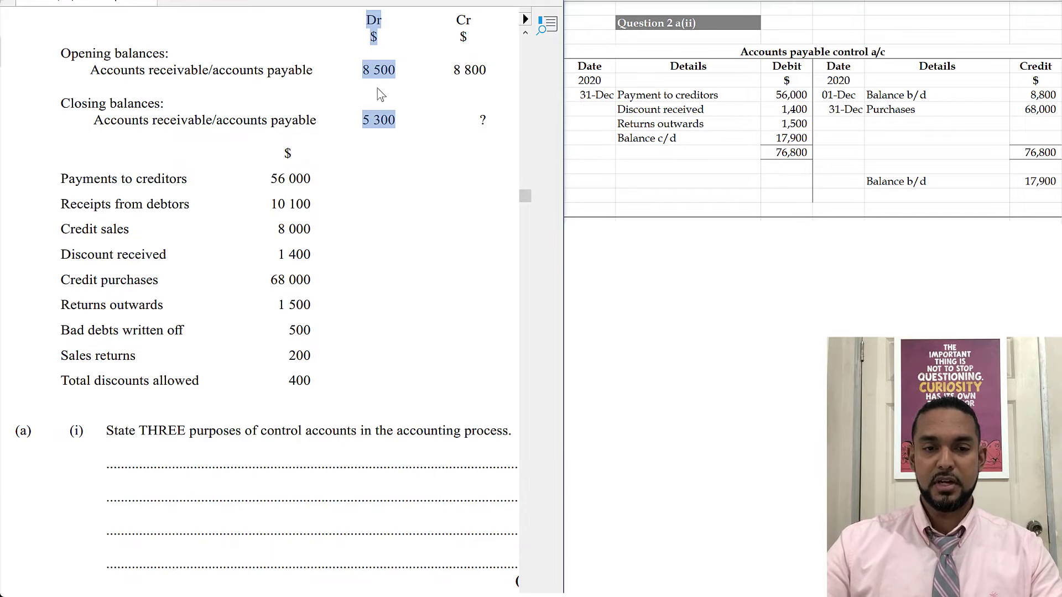
click(399, 76)
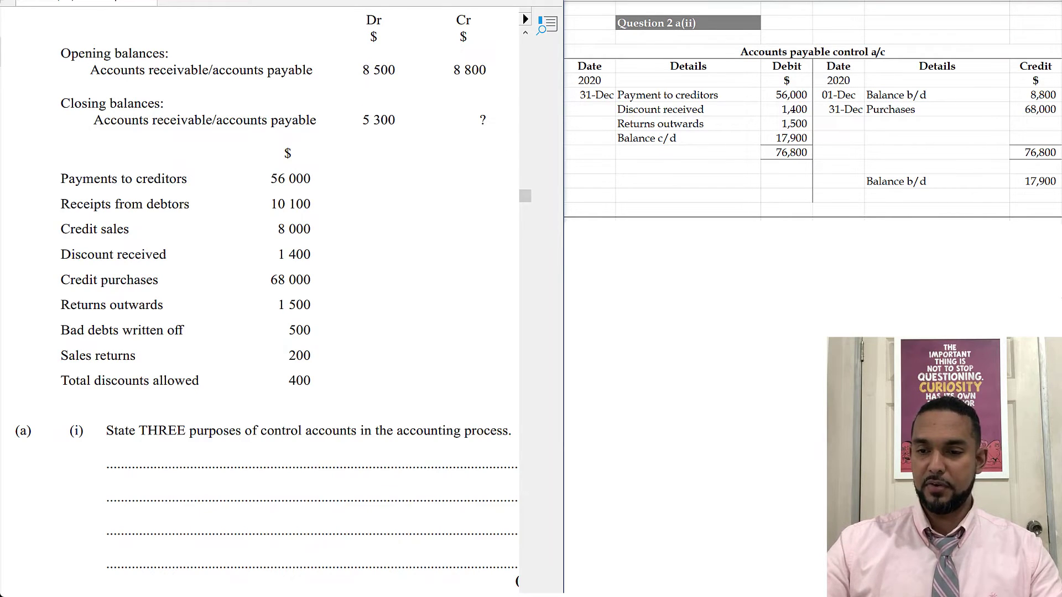
click(479, 120)
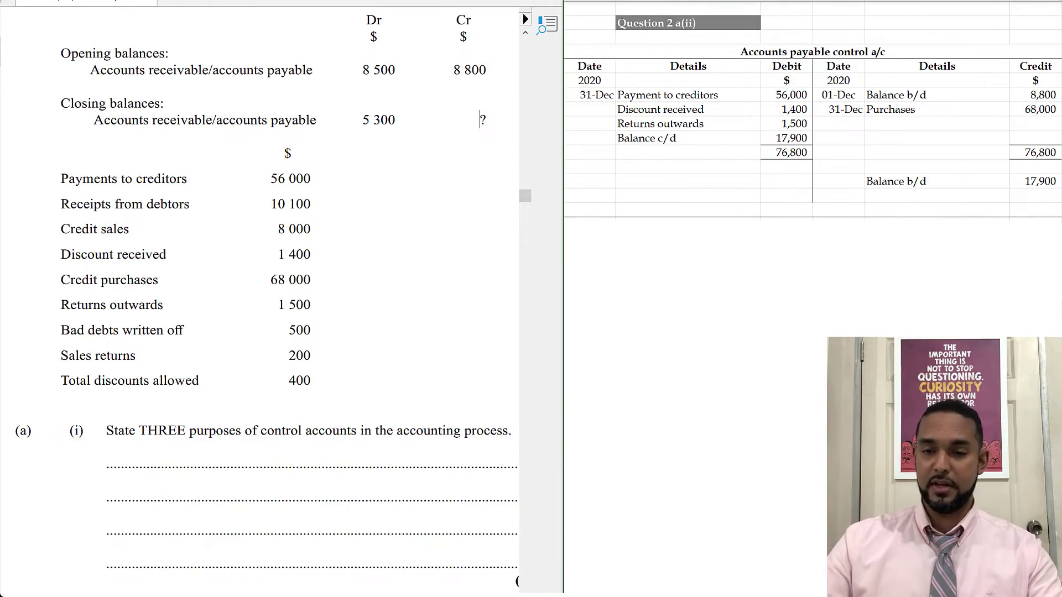
Step: On the Question 2 a(iii) sheet, credit Receipts from debtors 10,100 and debit Credit sales 8,000
key(ctrl+Page_Down)
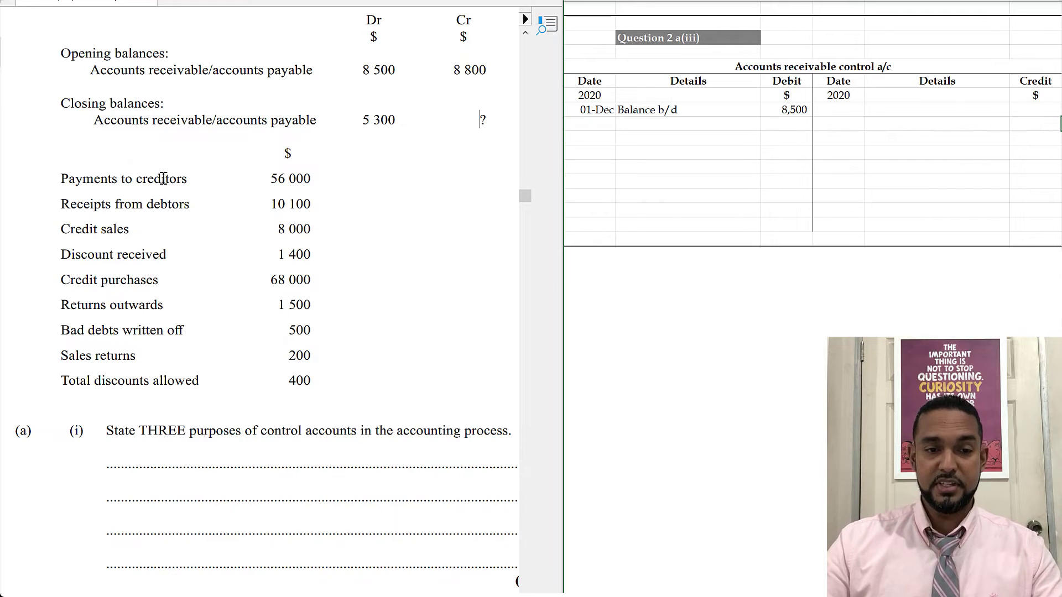
drag(47, 198, 336, 215)
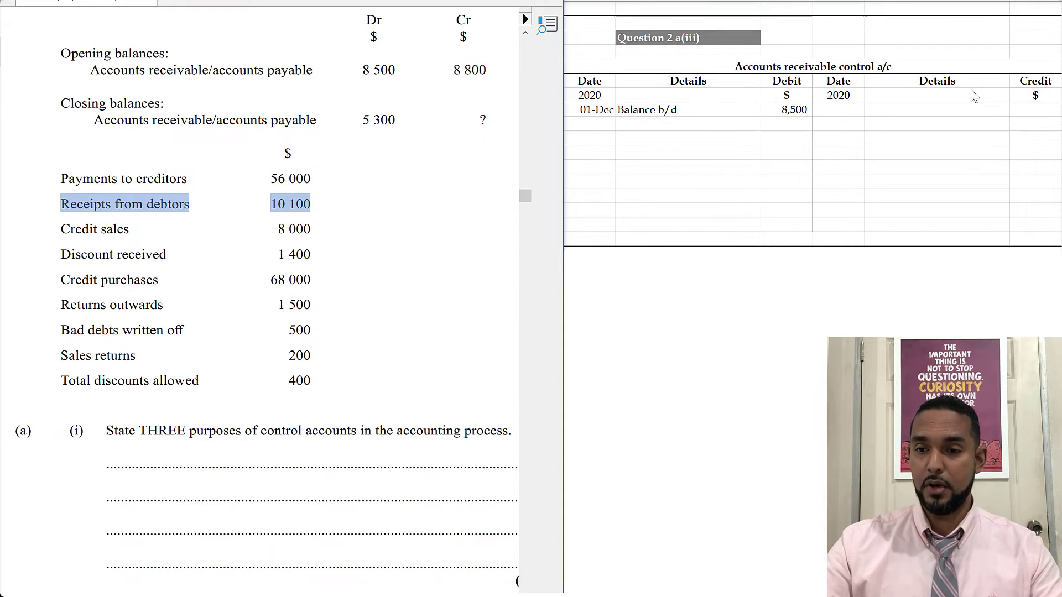
click(1060, 123)
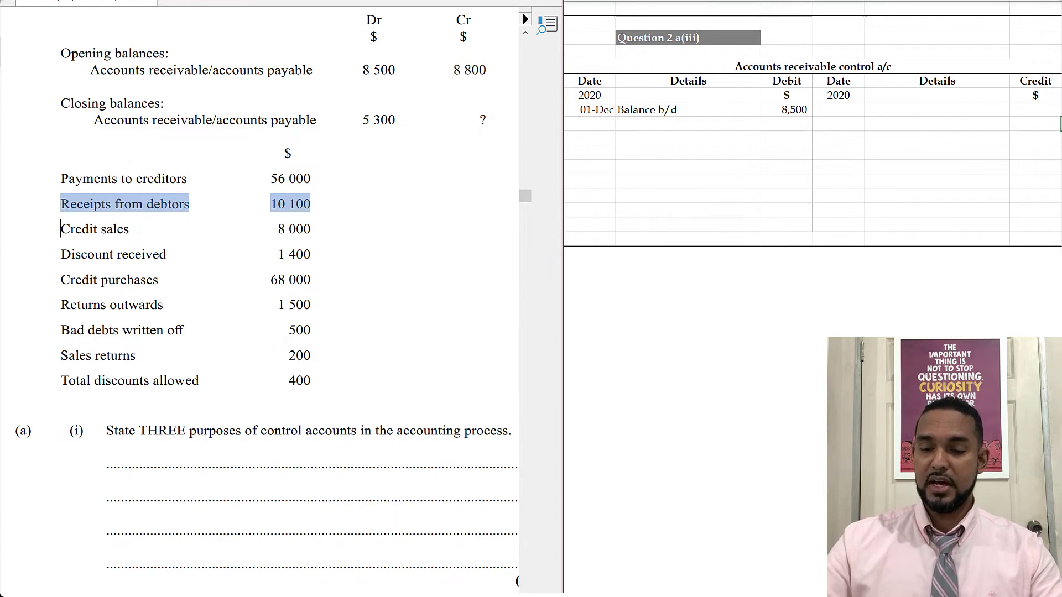
text(31-Dec	Receipts from debtors	10,100)
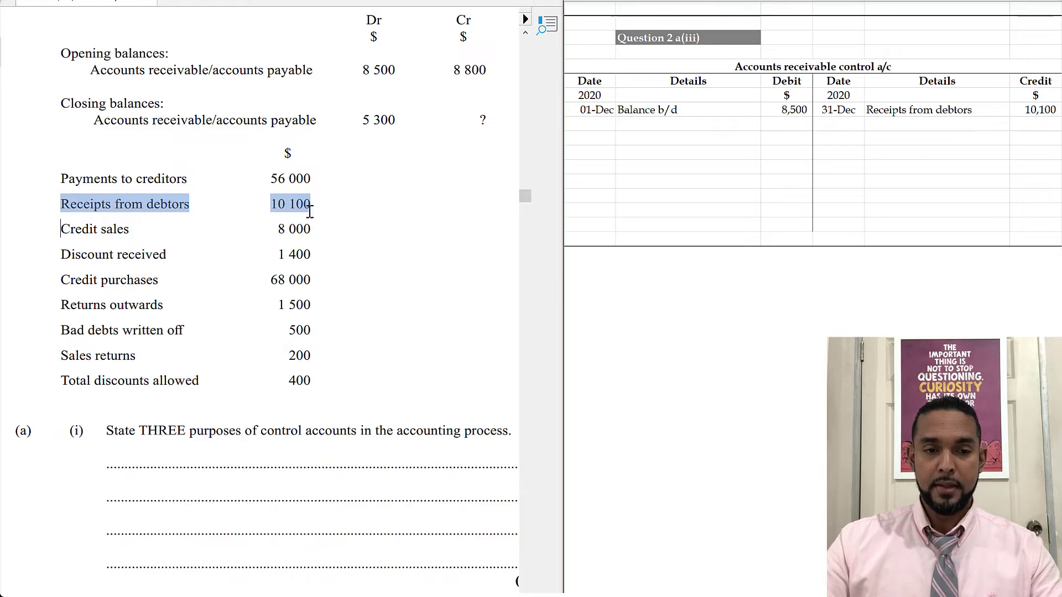
drag(57, 228, 312, 239)
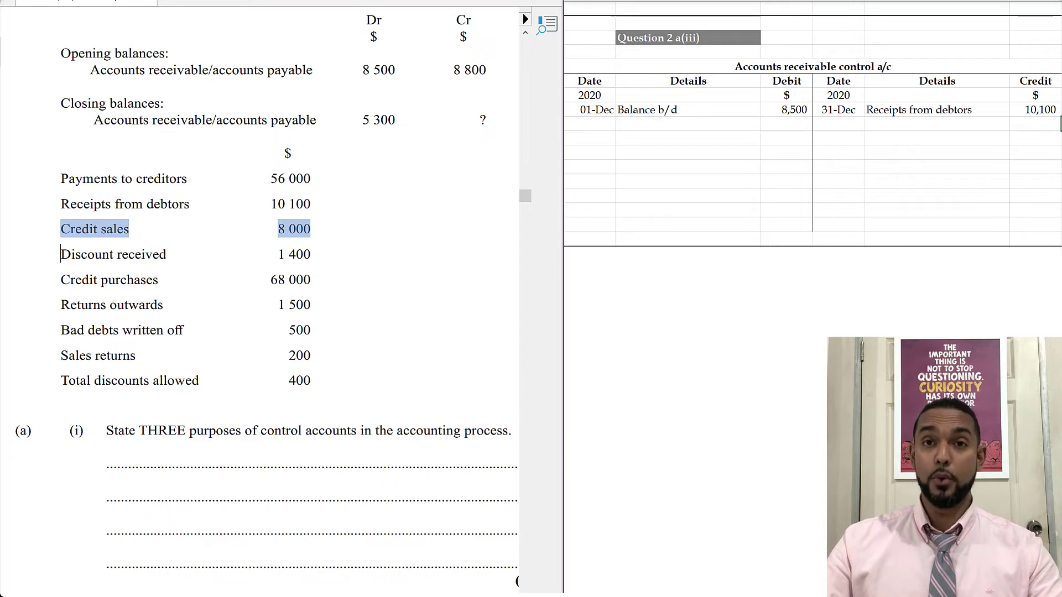
key(ctrl+y)
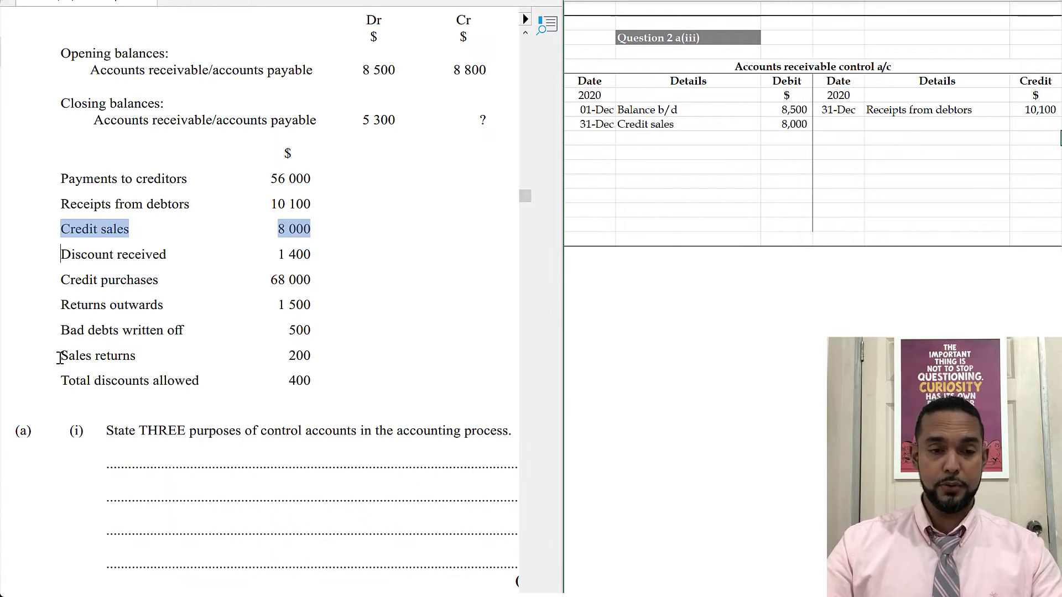
Step: Credit bad debts 500, returns 200, discounts 400 and c/d 5,300, total 16,500, bring down 5,300
drag(44, 325, 324, 391)
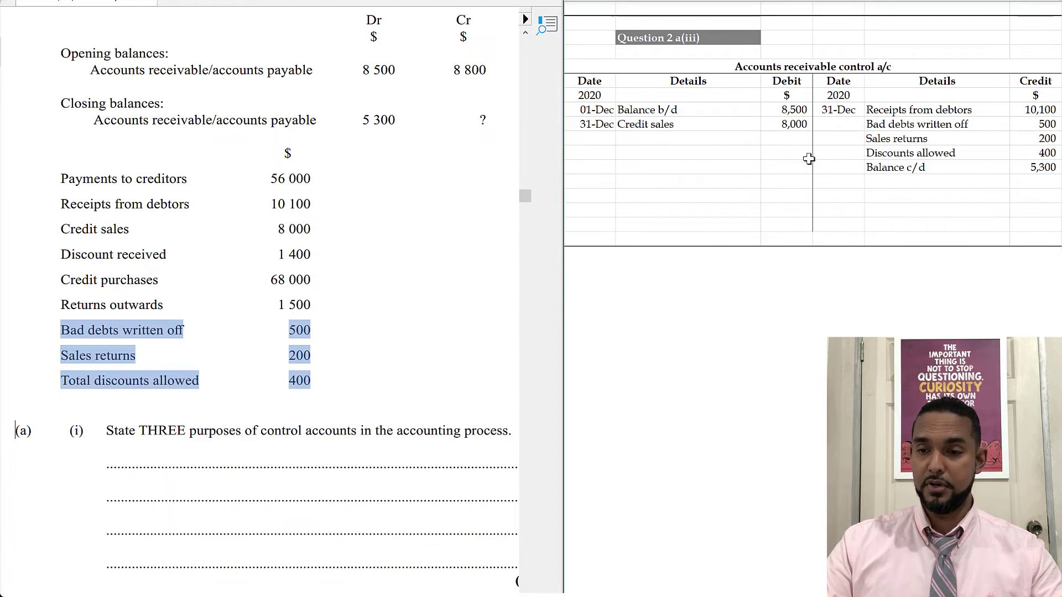
click(1034, 181)
text(16,500)
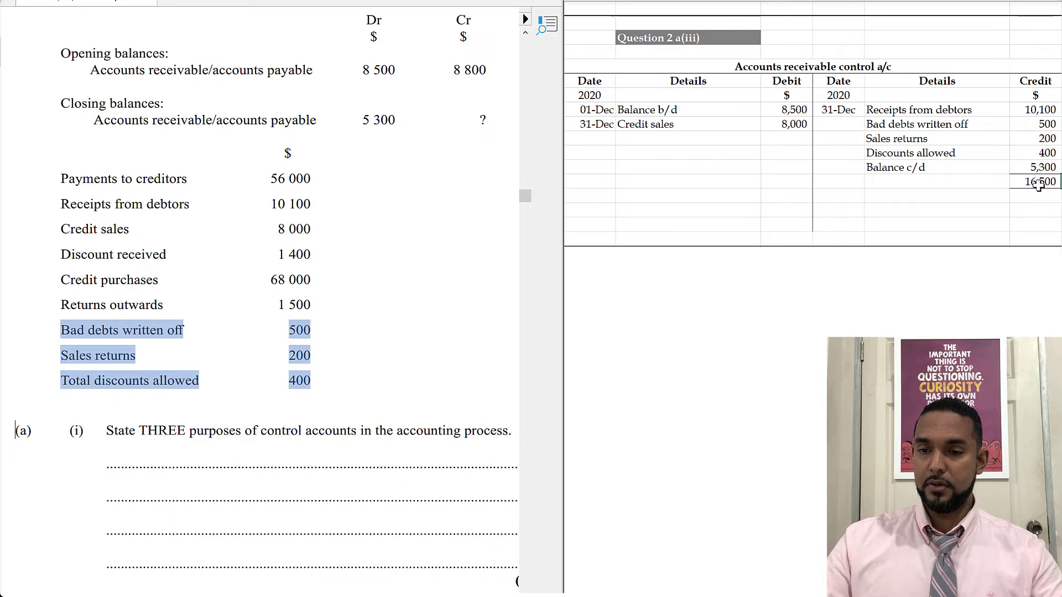
key(Return)
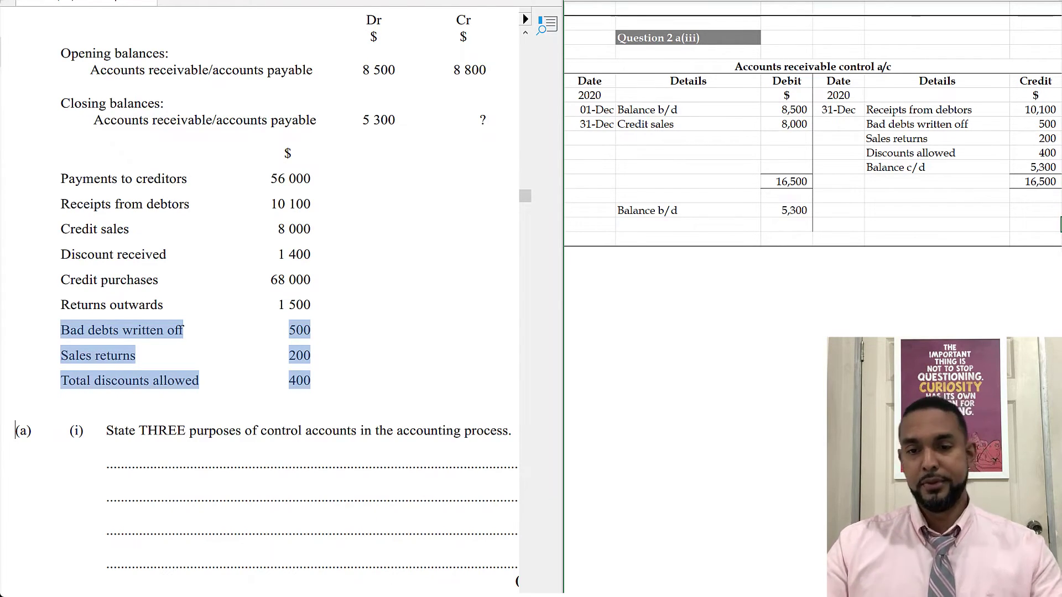
scroll(288, 280, down, 10)
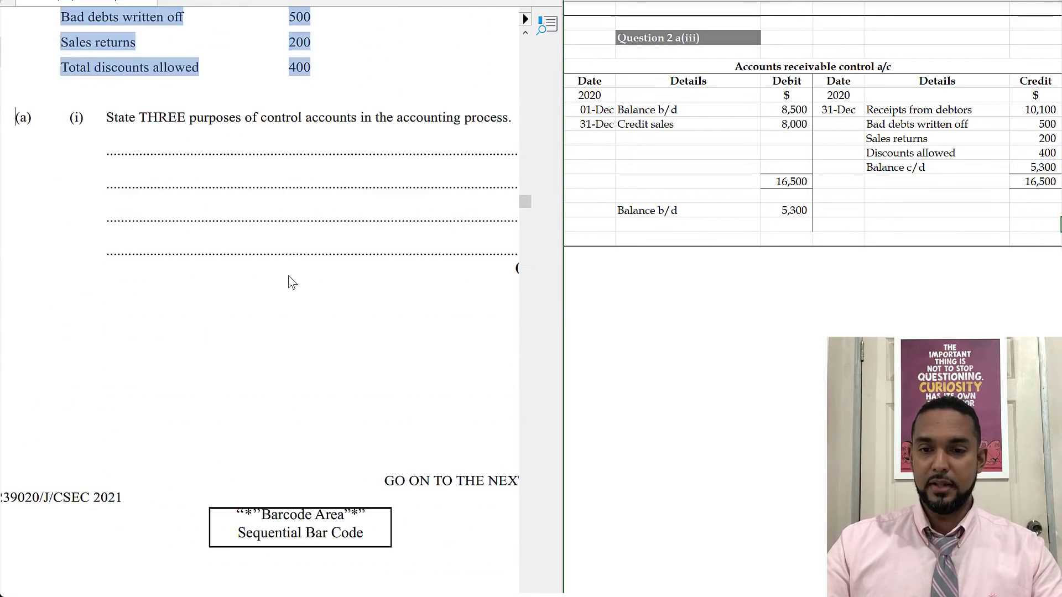
scroll(288, 277, down, 20)
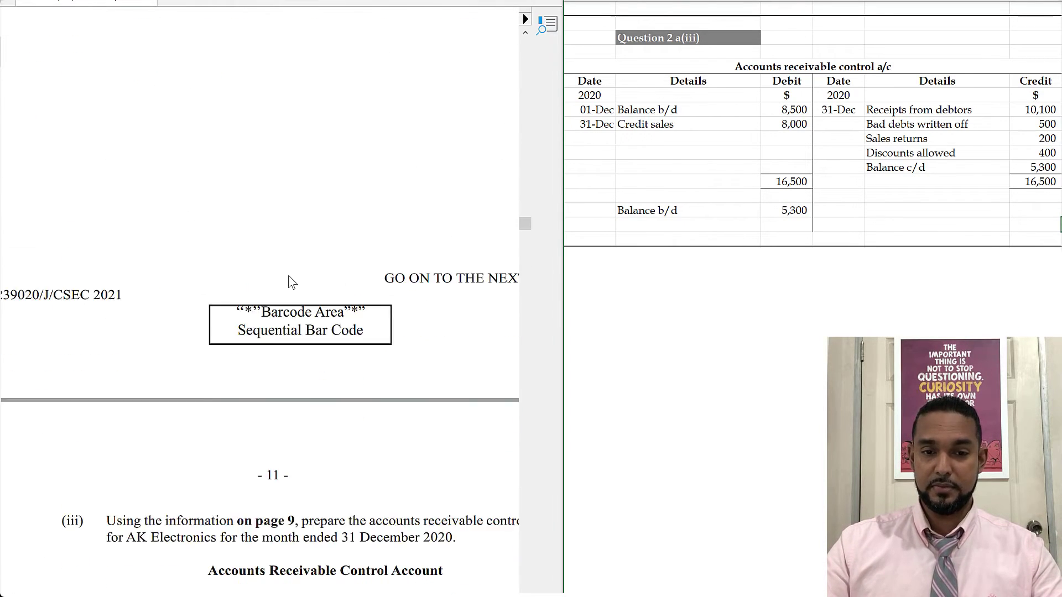